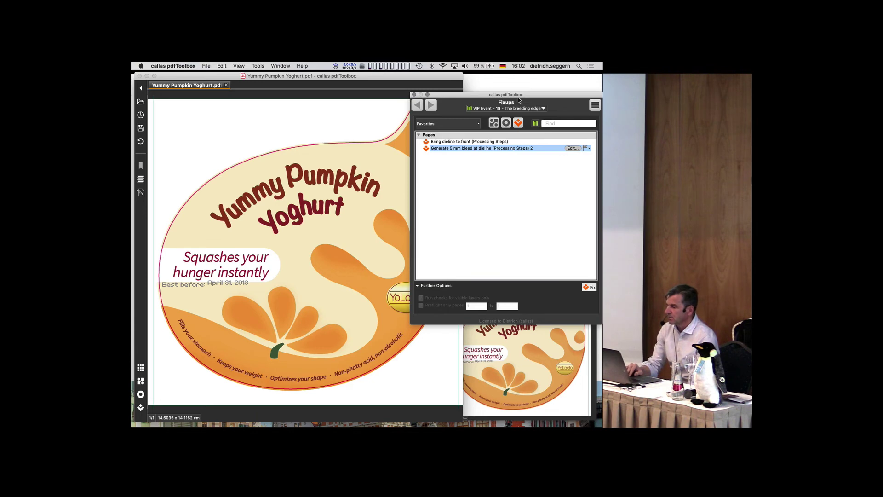
# Run the "Generate 5 mm bleed at dieline (Processing Steps) 2" fixup and save the output as Yummy Pumpkin Yoghurt.pdf in the results folder
pyautogui.moveTo(519, 95); pyautogui.dragTo(519, 78)
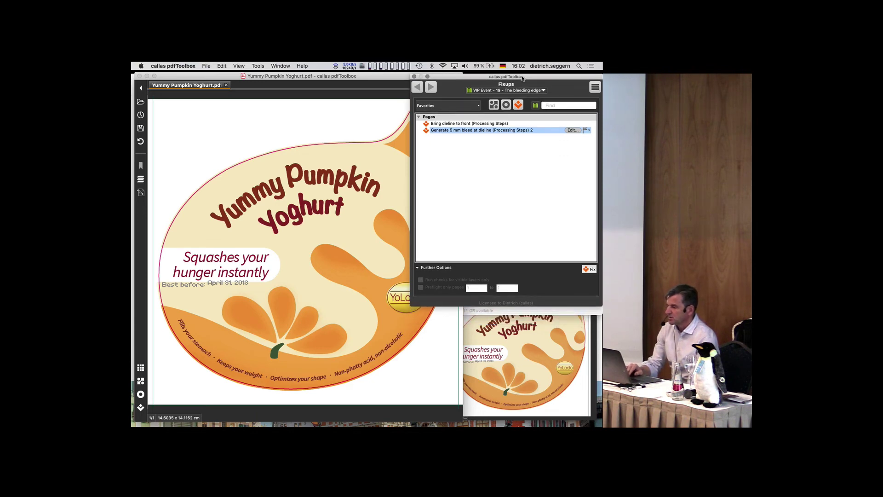
pyautogui.click(590, 269)
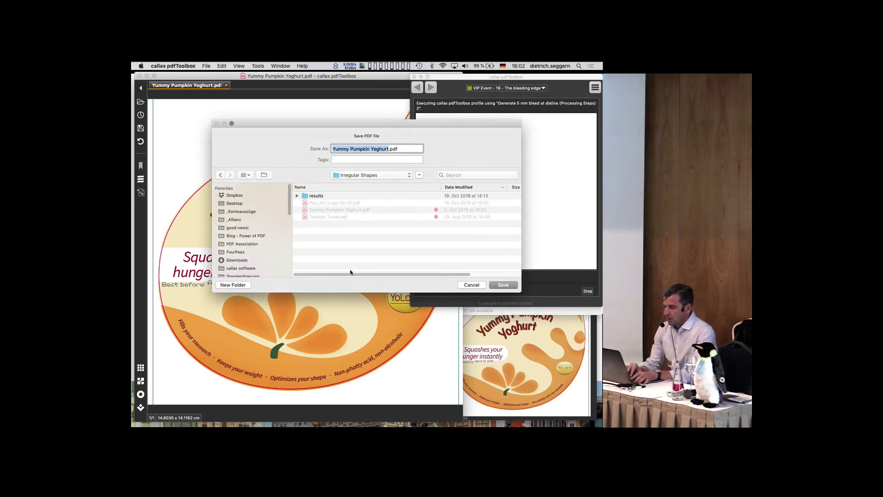
pyautogui.doubleClick(318, 197)
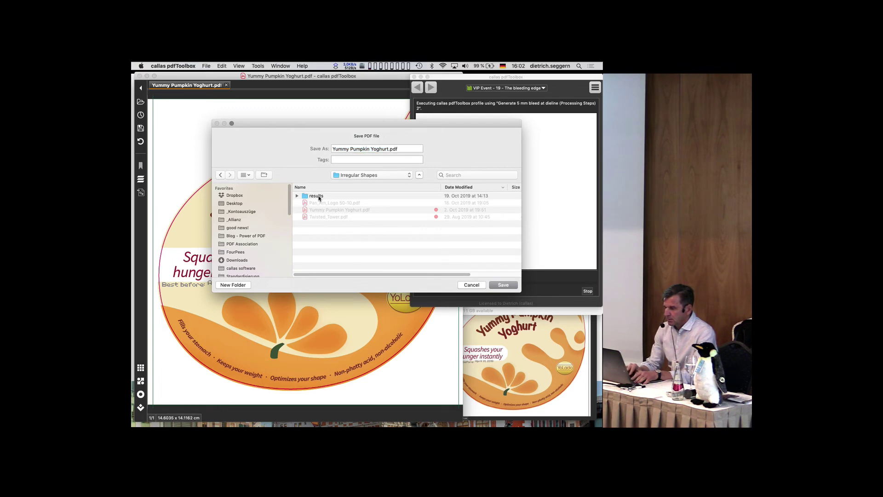
pyautogui.click(503, 285)
pyautogui.press('Return')
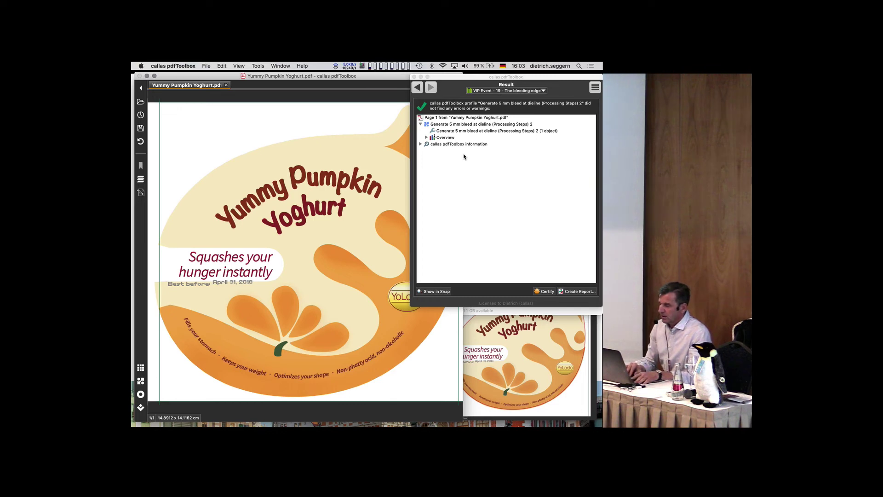
# Run the "Bring dieline to front (Processing Steps)" fixup and save the output as "Yummy Pumpkin Yoghurt fo.pdf" in the results folder
pyautogui.click(417, 88)
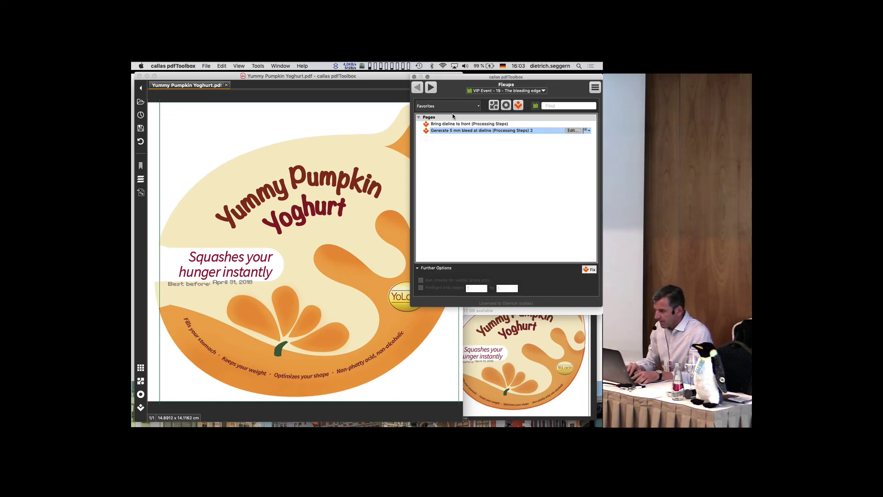
pyautogui.click(461, 125)
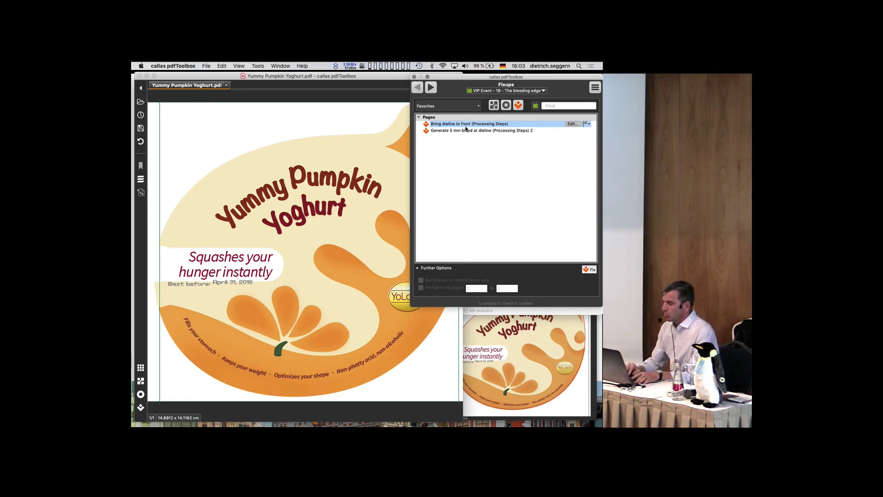
pyautogui.click(587, 270)
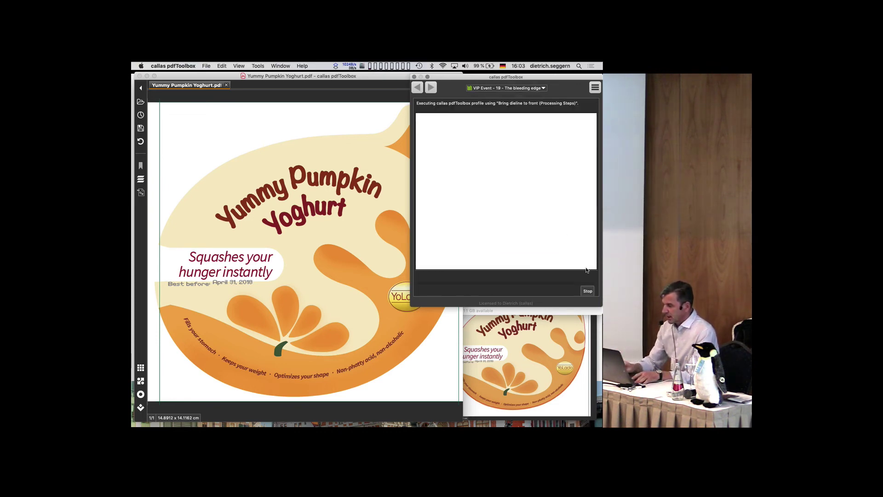
pyautogui.press('Right')
pyautogui.write('fo')
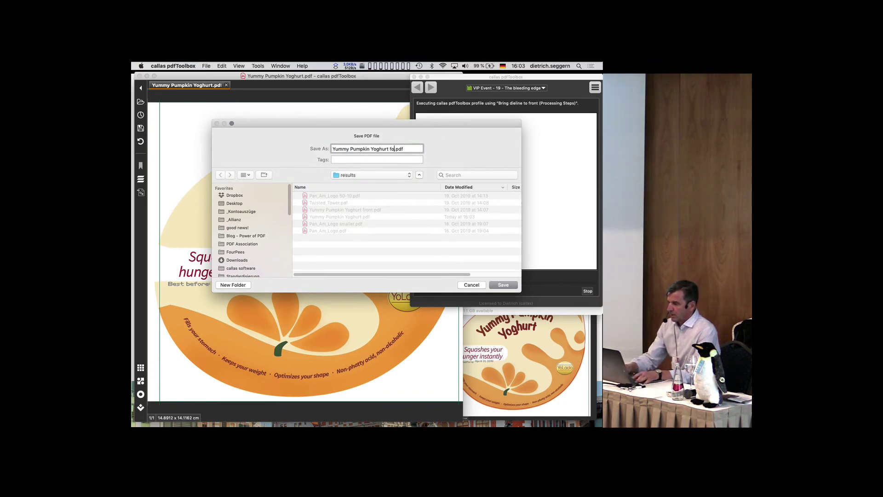
pyautogui.press('Return')
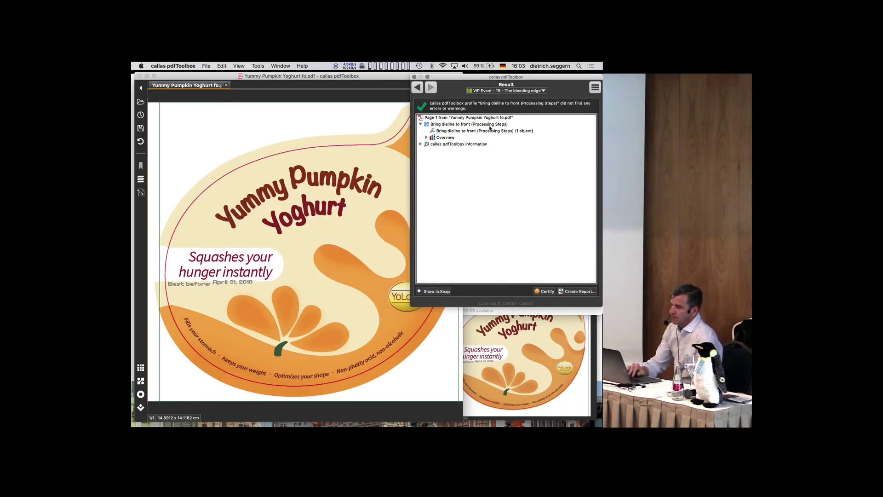
# Close the fixup results window and show the presentation slide "When the PDF does not have a dieline" in Adobe Acrobat
pyautogui.click(413, 77)
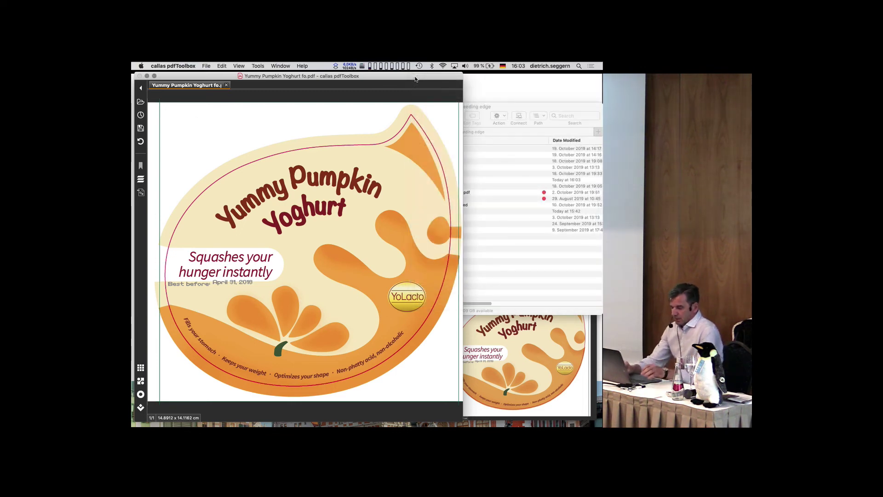
pyautogui.press('super+Tab')
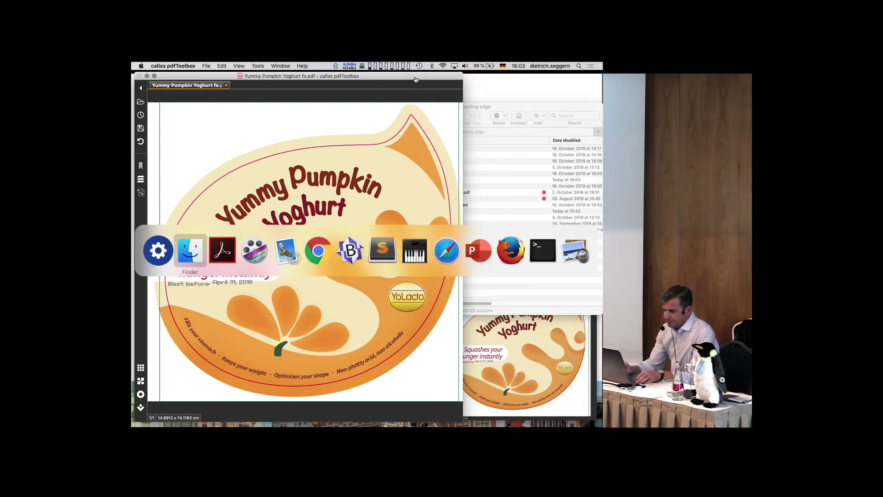
pyautogui.press('super+Tab')
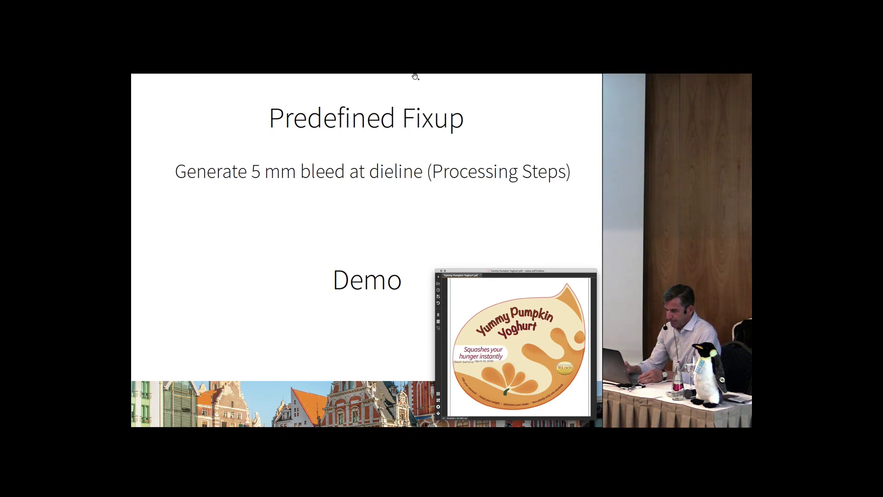
pyautogui.press('Right')
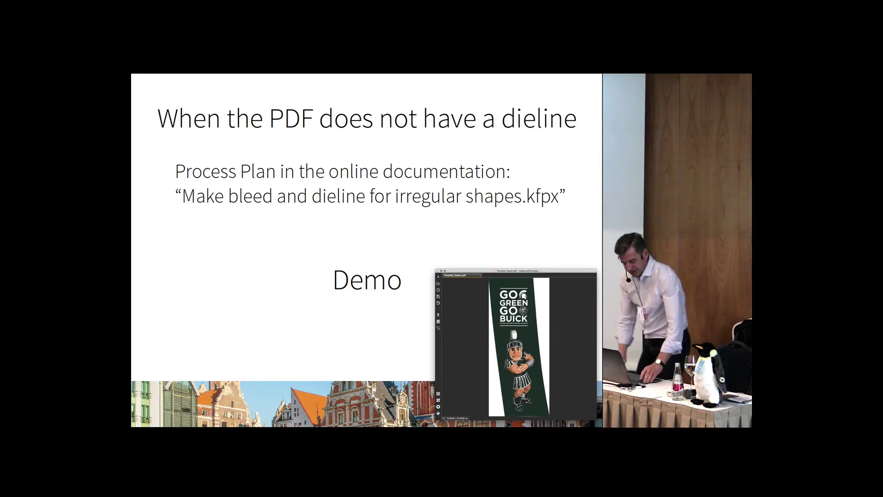
# Switch back to callas pdfToolbox, close the yoghurt PDF, and open Twisted_Tower.pdf from the Irregular Shapes folder in Finder
pyautogui.press('super+Tab')
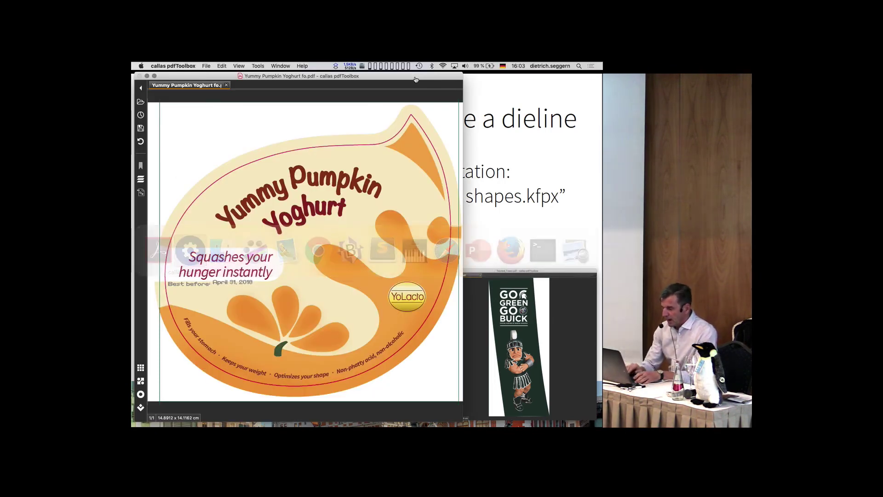
pyautogui.press('super+w')
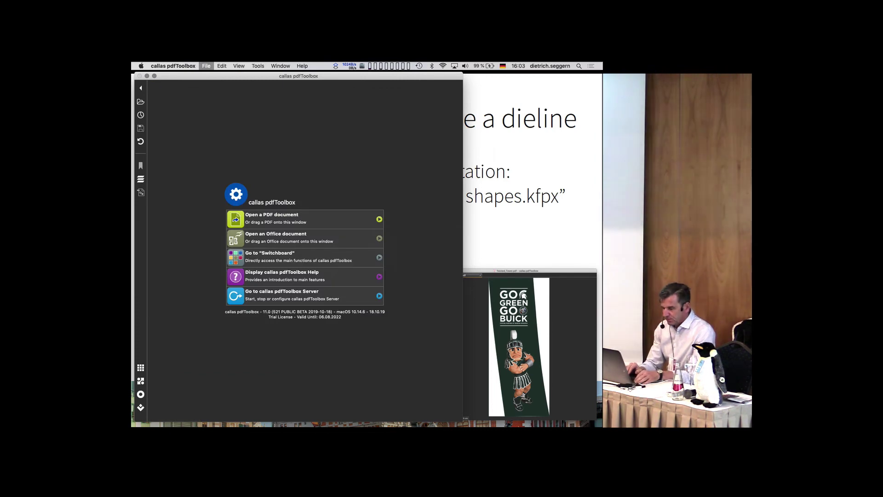
pyautogui.press('super+Tab')
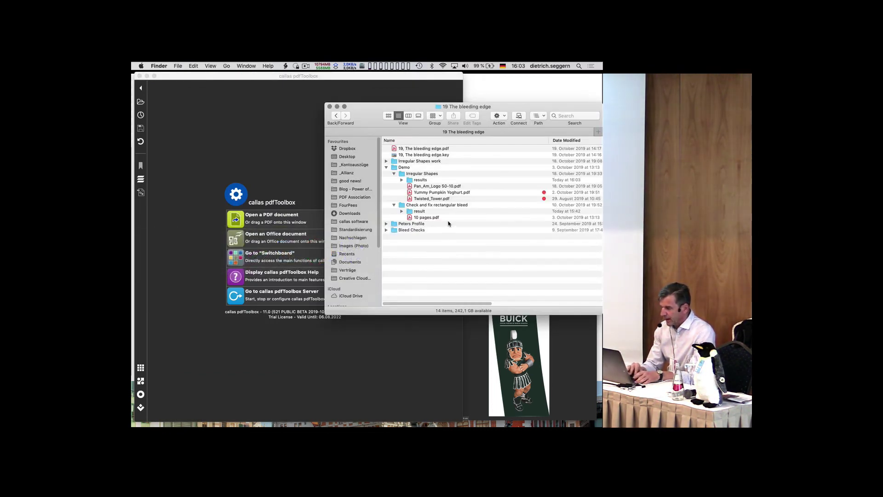
pyautogui.click(433, 199)
pyautogui.moveTo(434, 201); pyautogui.dragTo(258, 157)
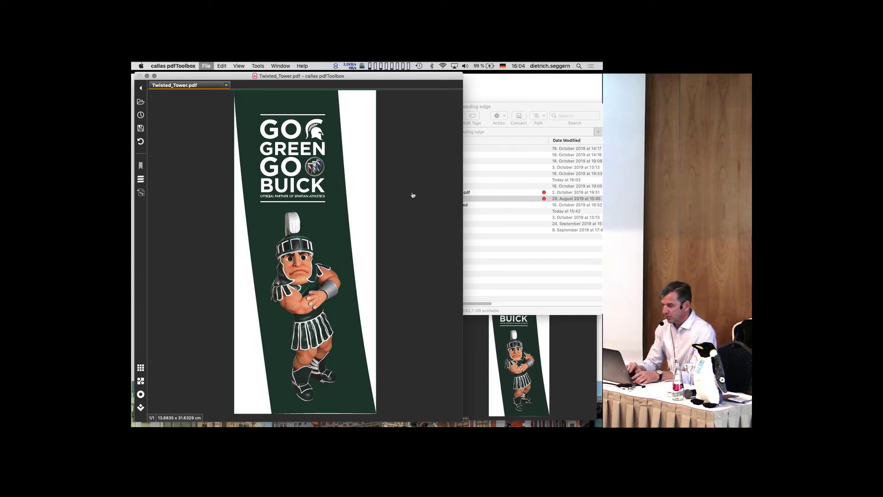
# Run the "Make bleed and dieline for irregular shapes" profile with fixes, keeping the rendering resolution at 50 ppi
pyautogui.press('super+shift+x')
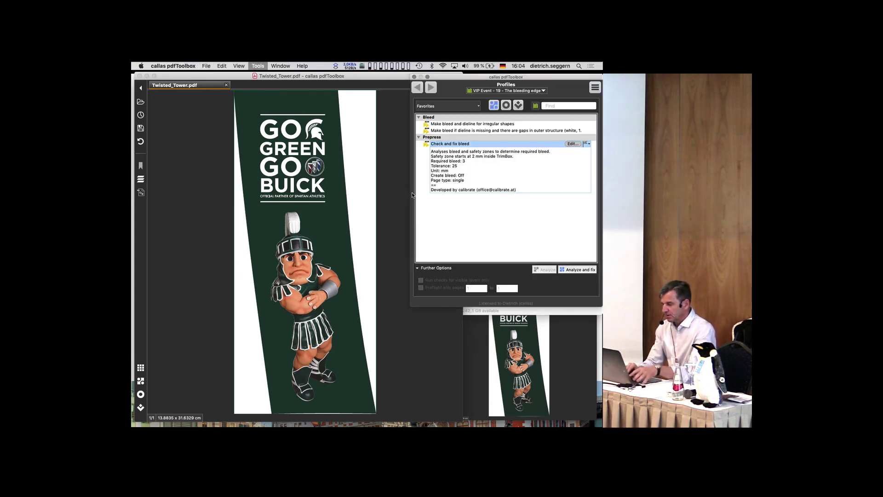
pyautogui.click(485, 124)
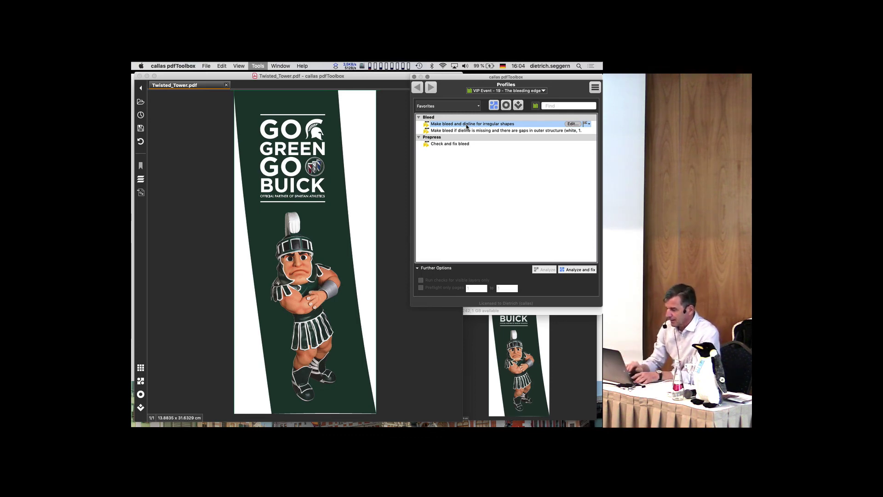
pyautogui.click(570, 269)
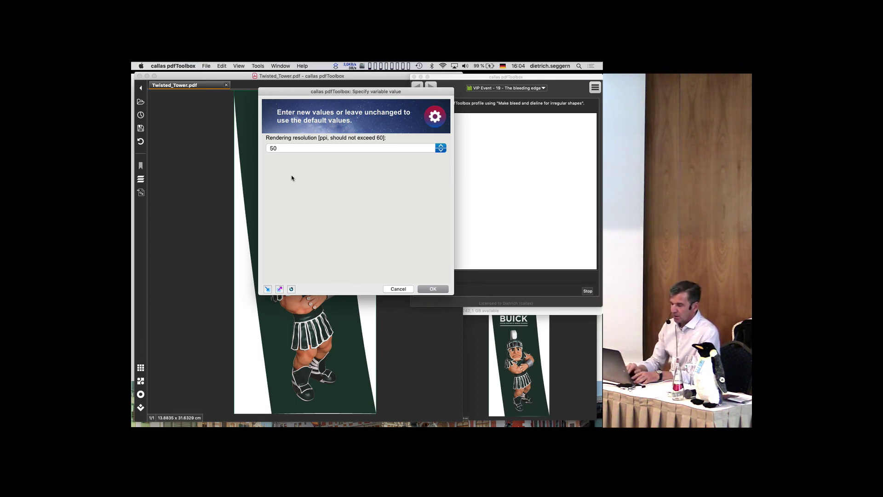
pyautogui.click(430, 290)
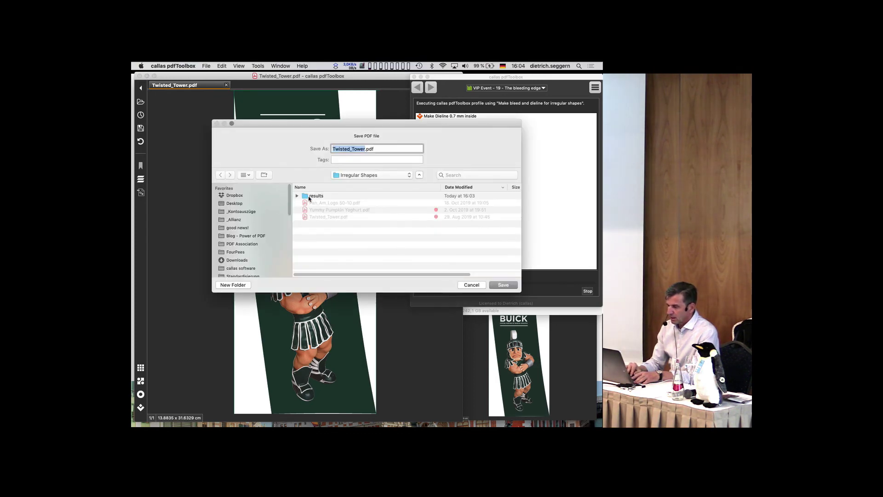
# Save the processed PDF as Twisted_Tower.pdf in the results folder, replacing the existing file
pyautogui.click(311, 197)
pyautogui.doubleClick(309, 198)
pyautogui.press('Return')
pyautogui.press('Return')
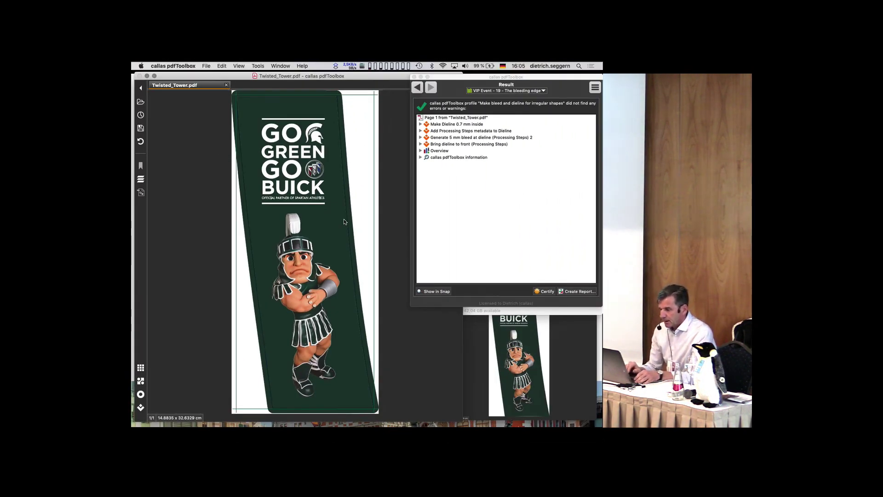
# Close the Twisted_Tower document and return to the Adobe Acrobat presentation, advancing to the "Examples…" slide about excluding white for the dieline
pyautogui.press('super+w')
pyautogui.press('super+Tab')
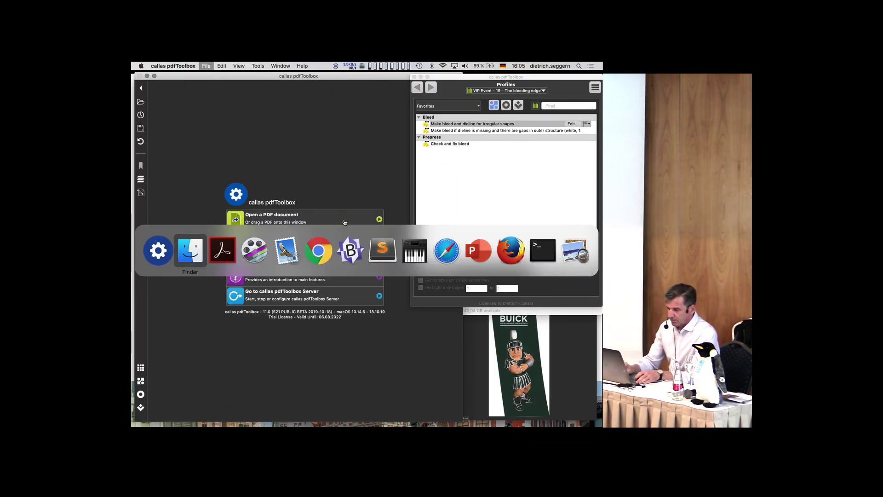
pyautogui.press('super+Tab')
pyautogui.press('Right')
pyautogui.press('Left')
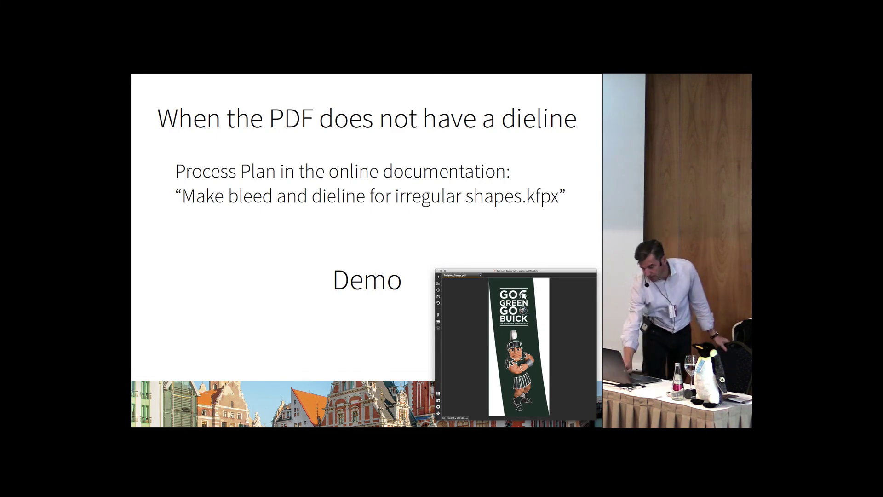
pyautogui.press('Right')
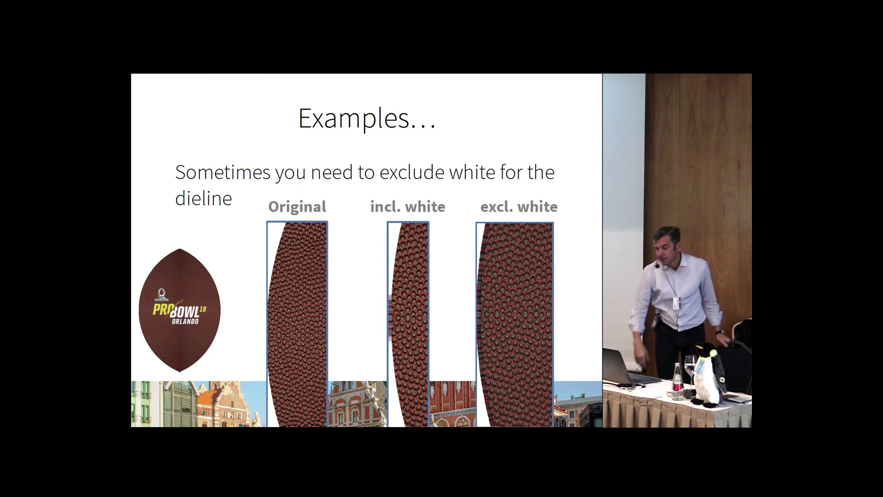